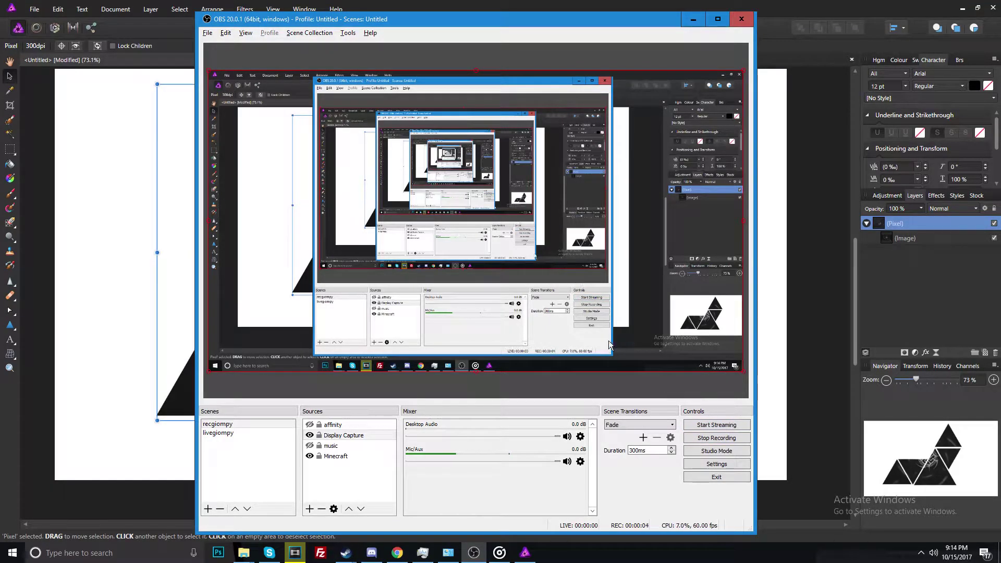
Drag the finished triangle artwork slightly up and to the right on the canvas
left_click(971, 283)
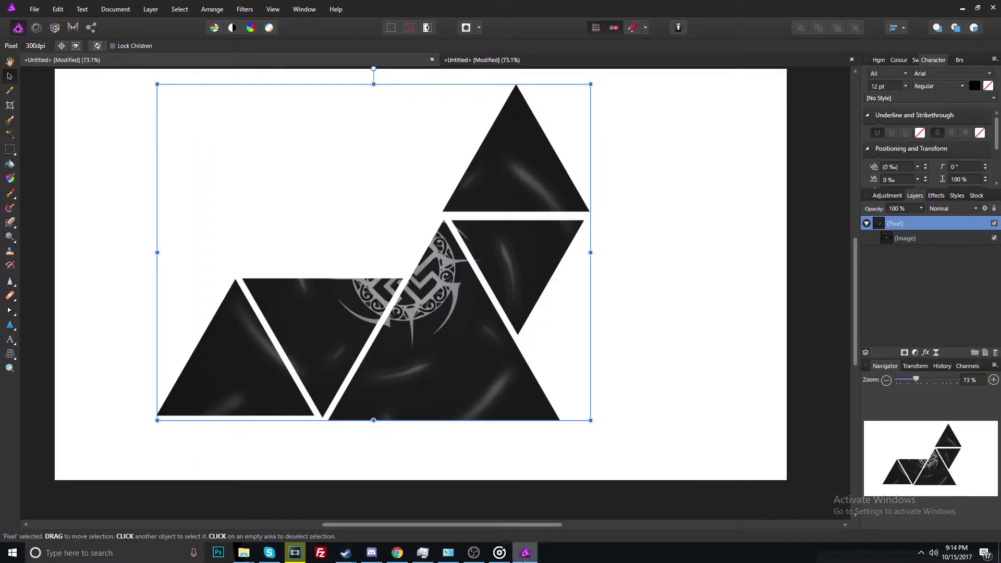
mouse_move(588, 456)
left_mouse_down()
mouse_move(509, 373)
mouse_move(451, 356)
mouse_move(516, 382)
left_mouse_up()
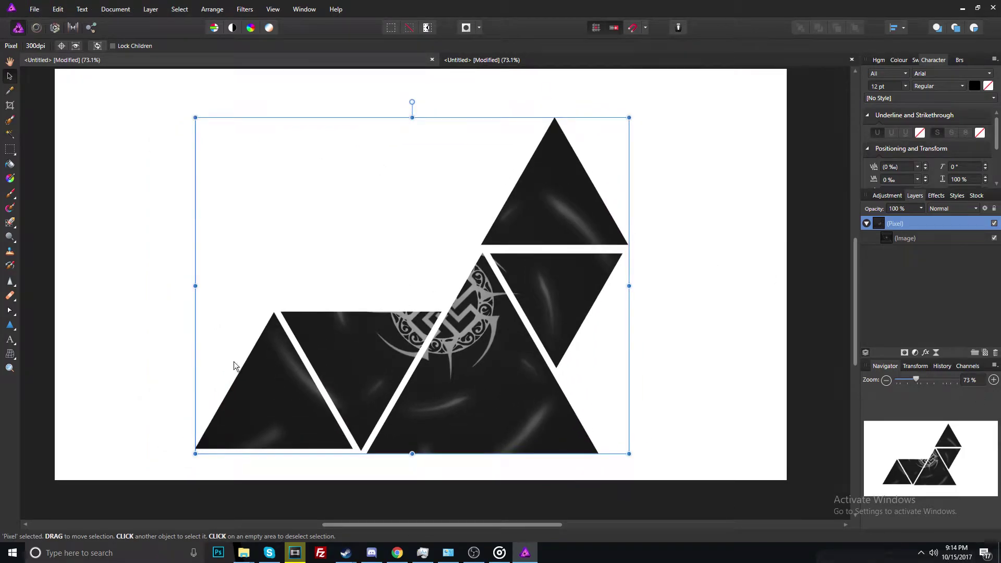
Create a new 1920 × 1080 px document via File > New
left_click(35, 9)
left_click(37, 31)
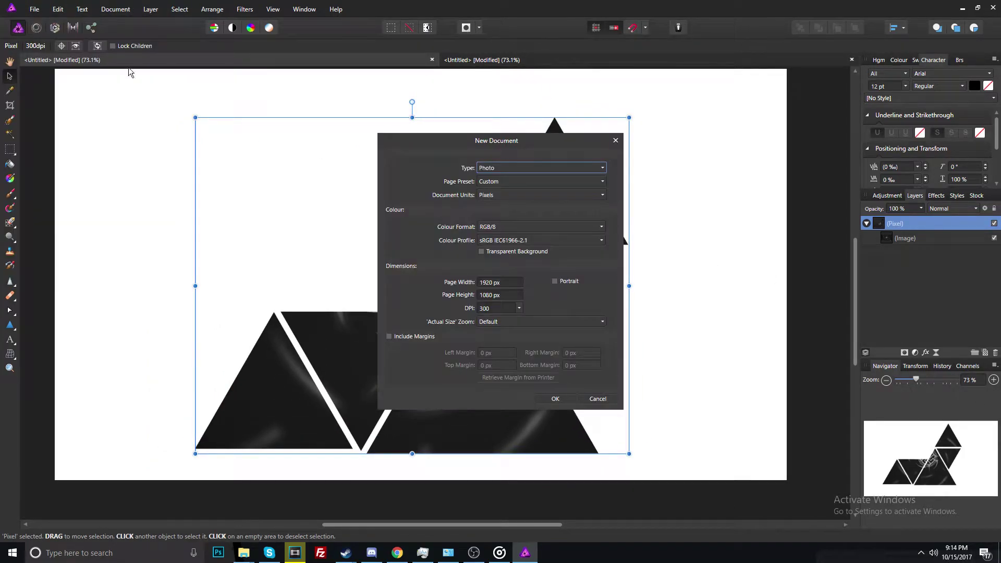
left_click(498, 285)
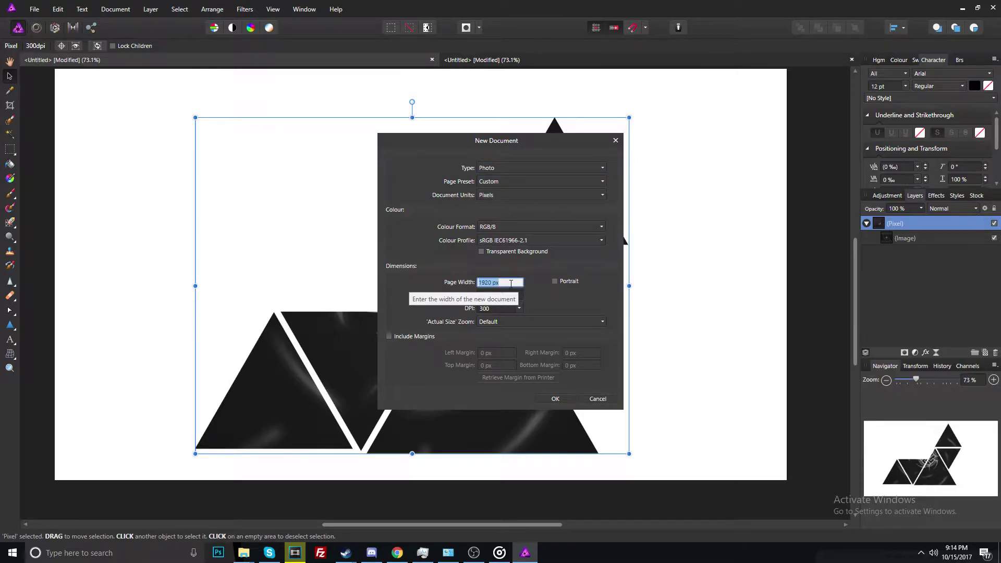
left_click(494, 294)
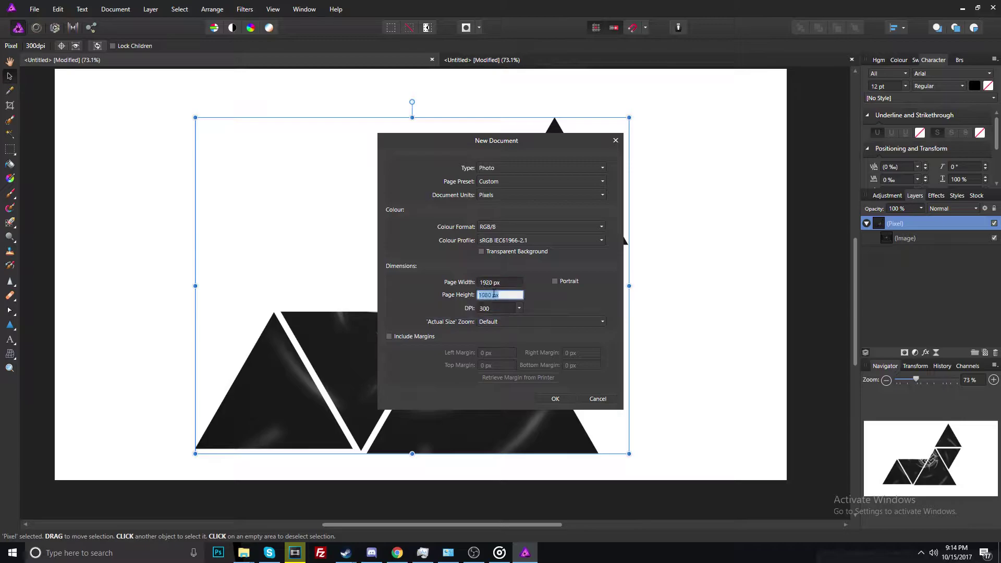
left_click(565, 404)
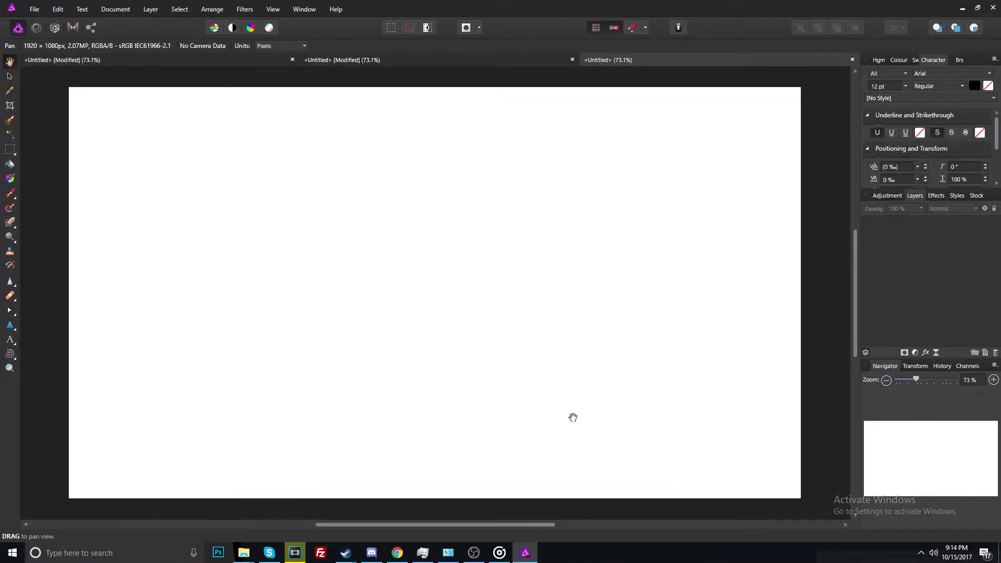
Select the Triangle Tool from the shape tools flyout
mouse_move(617, 275)
left_mouse_down()
mouse_move(568, 263)
mouse_move(630, 284)
mouse_move(641, 272)
mouse_move(625, 266)
left_mouse_up()
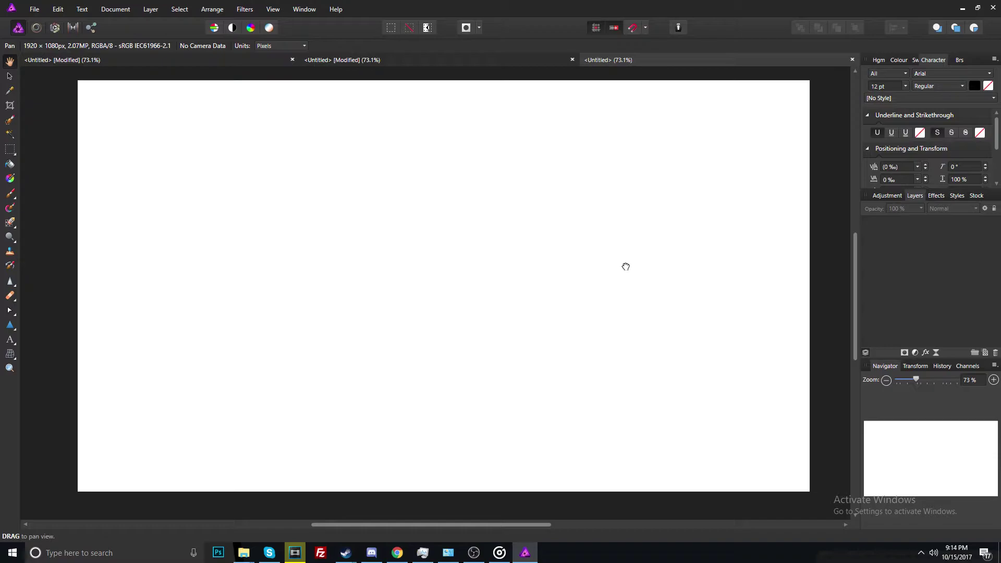
left_click(14, 326)
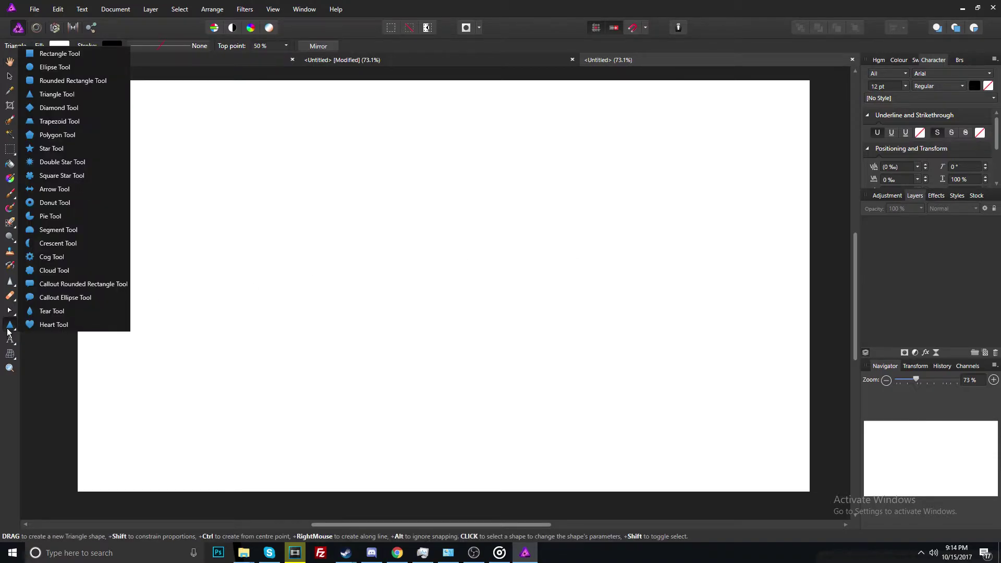
left_click(89, 91)
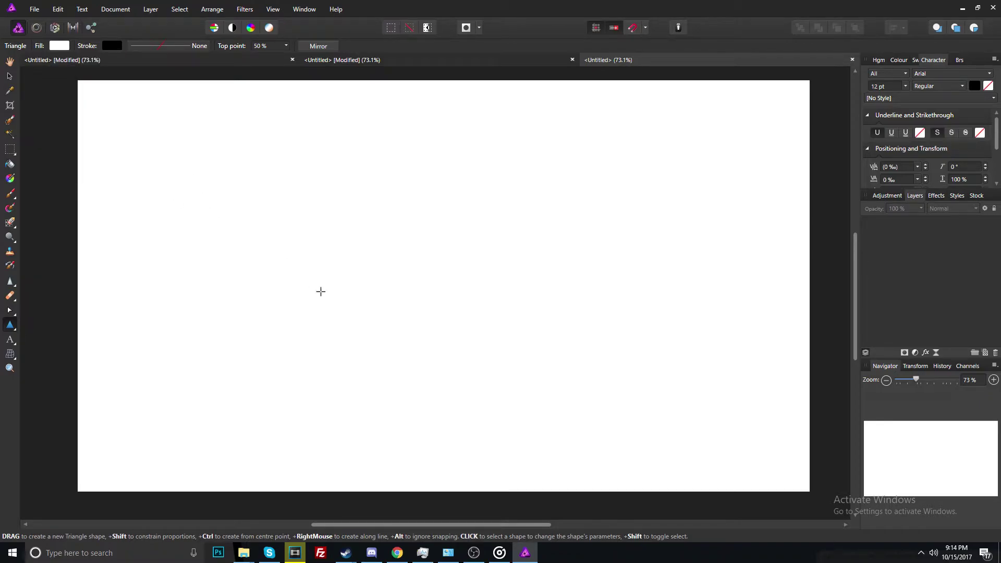
Draw a trial white triangle, then delete it
left_click_drag(173, 122, 351, 349)
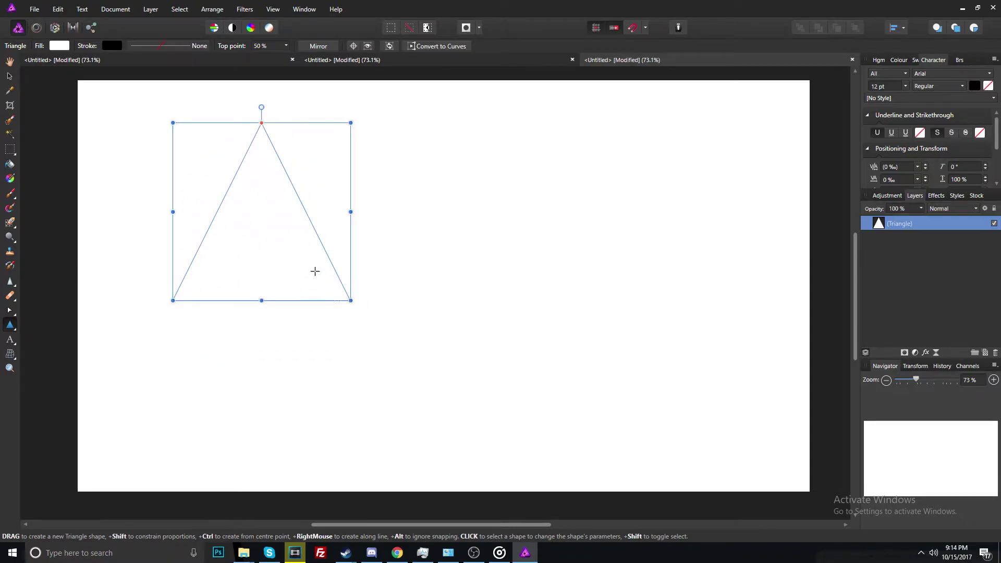
left_click(981, 267)
left_click(936, 230)
key("Delete")
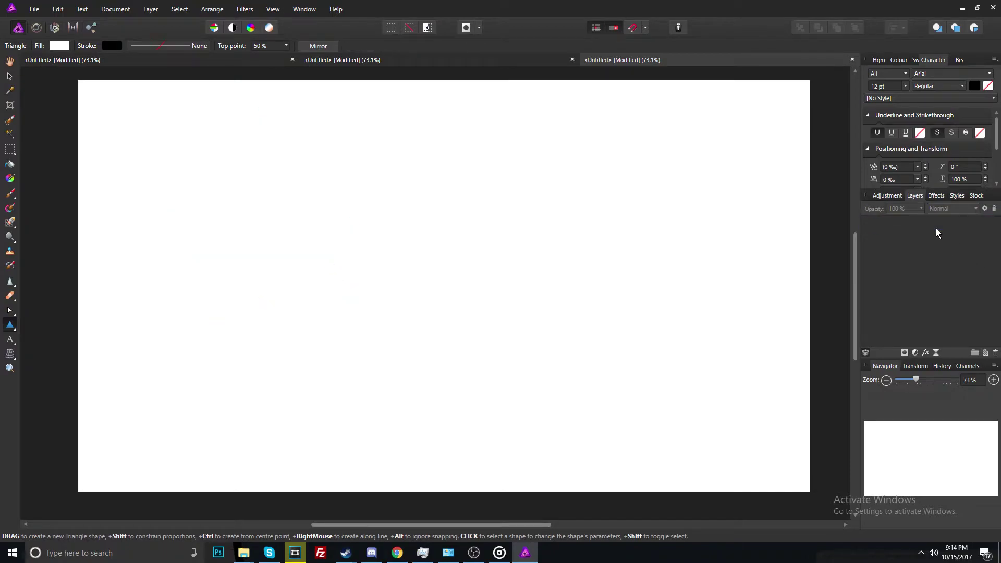
Set the fill colour to black and draw a black triangle near the canvas centre
left_click(60, 47)
left_click_drag(69, 139, 110, 167)
mouse_move(223, 178)
left_mouse_down()
mouse_move(374, 330)
mouse_move(464, 355)
mouse_move(459, 346)
left_mouse_up()
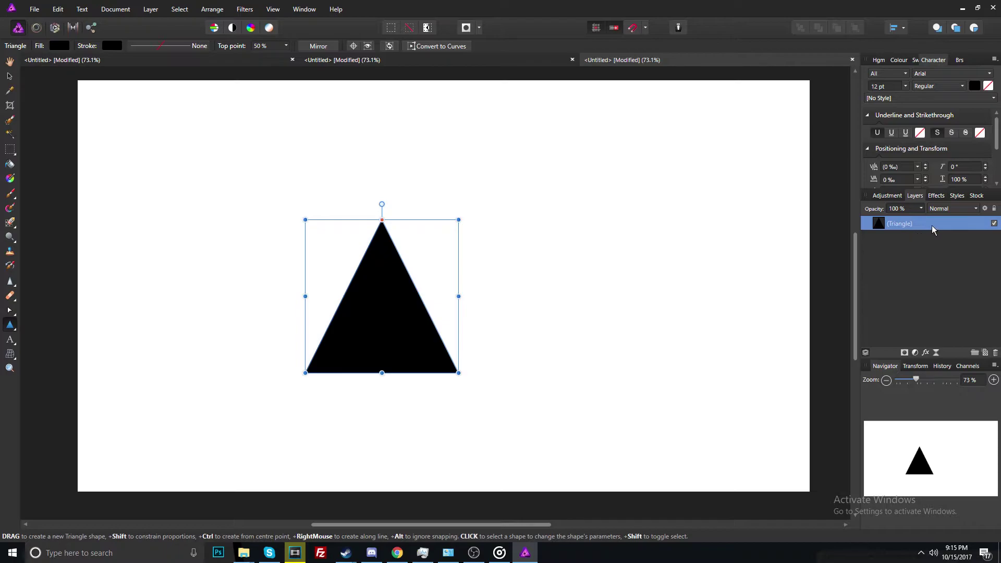
Duplicate the triangle with Ctrl+J and flip a copy downward beside the first
key("ctrl+j")
key("ctrl+j")
key("ctrl+j")
key("ctrl+j")
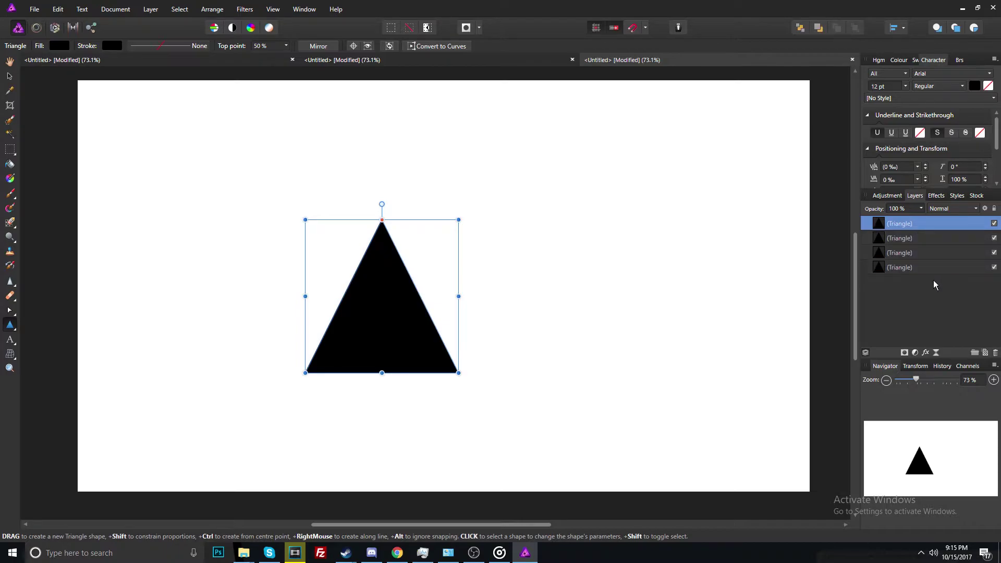
left_click(914, 273)
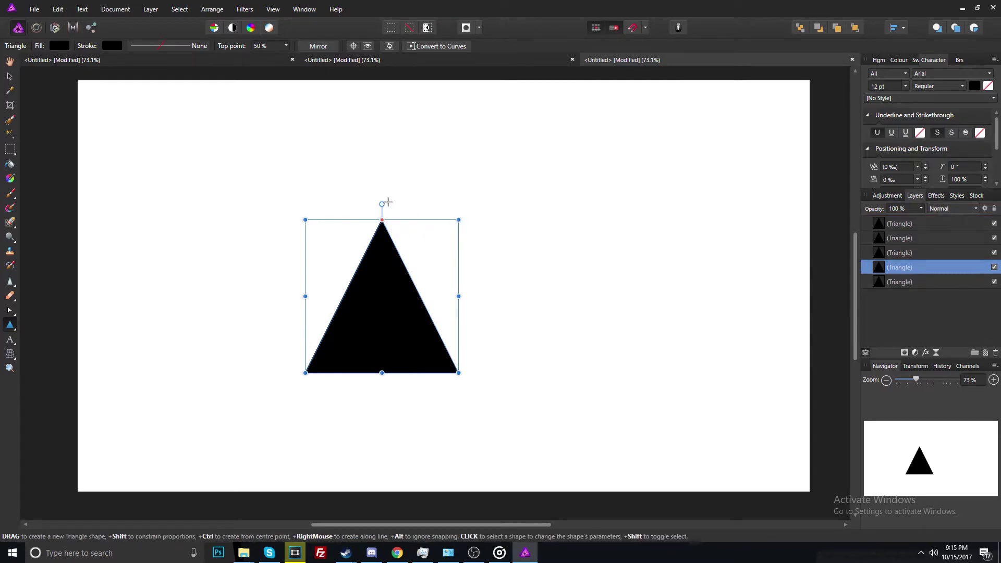
left_click_drag(382, 204, 382, 399)
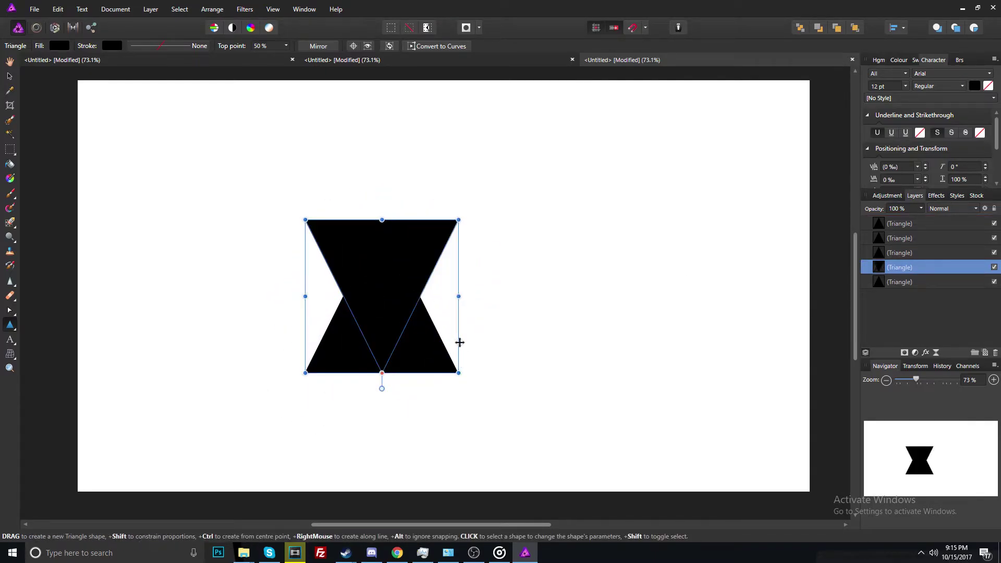
left_click_drag(458, 342, 539, 329)
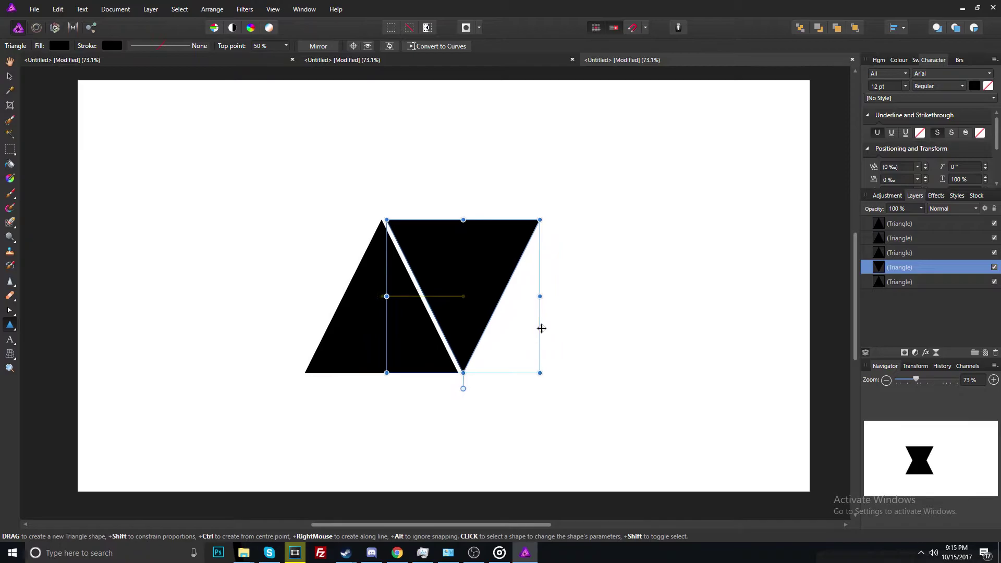
Move a copy up to the pyramid's top and place another duplicate at the bottom right
left_click(917, 253)
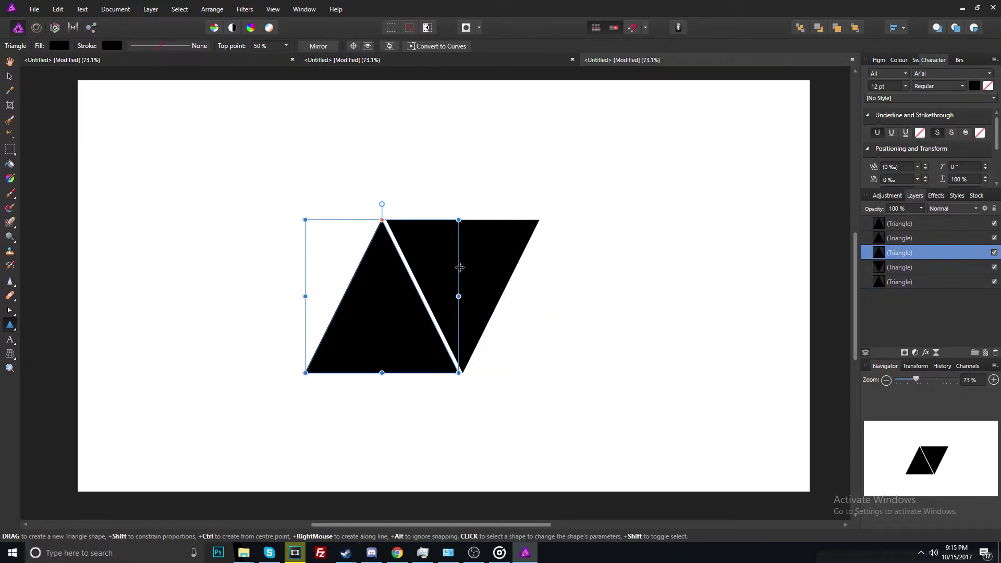
left_click_drag(459, 266, 536, 183)
left_click(912, 235)
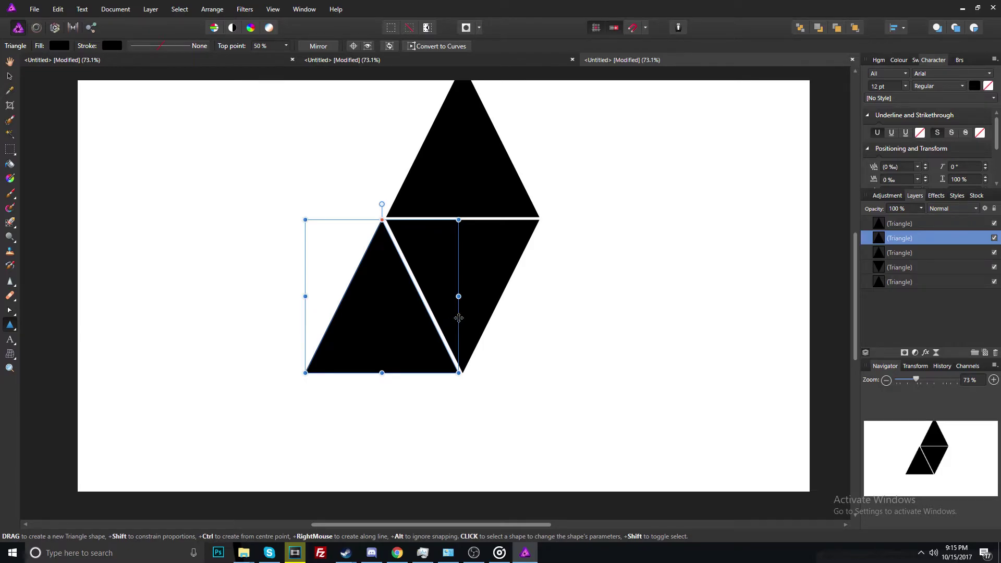
key("ctrl+j")
left_click_drag(458, 318, 620, 318)
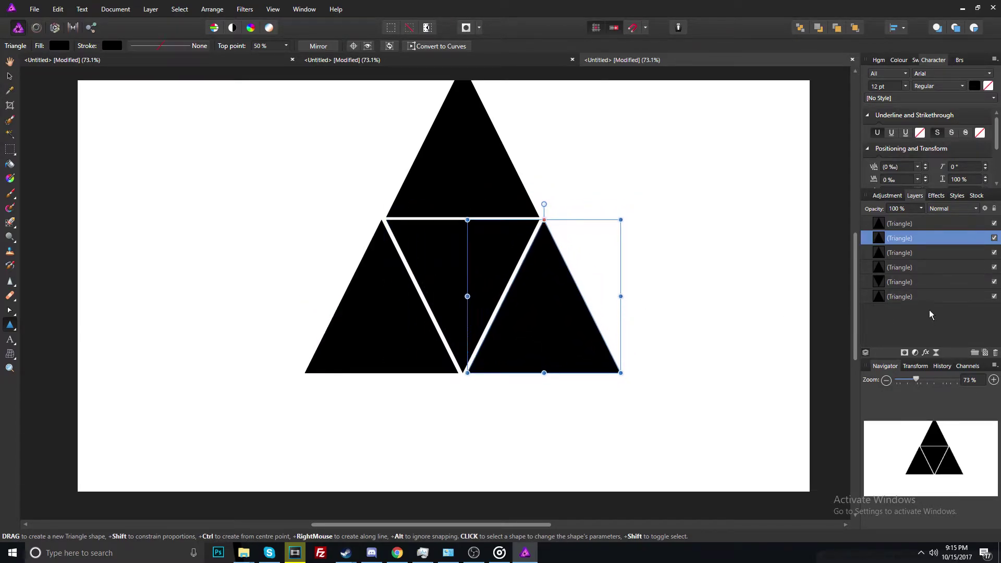
left_click(912, 224)
Flip a spare triangle upside down and push it against the pyramid's lower left
left_click_drag(455, 265, 311, 284)
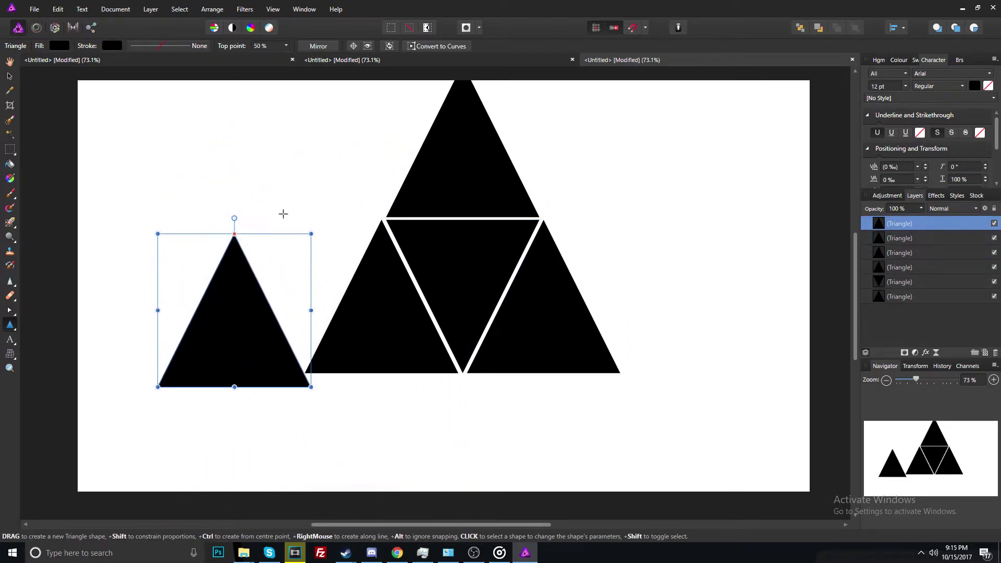
left_click_drag(234, 218, 234, 464)
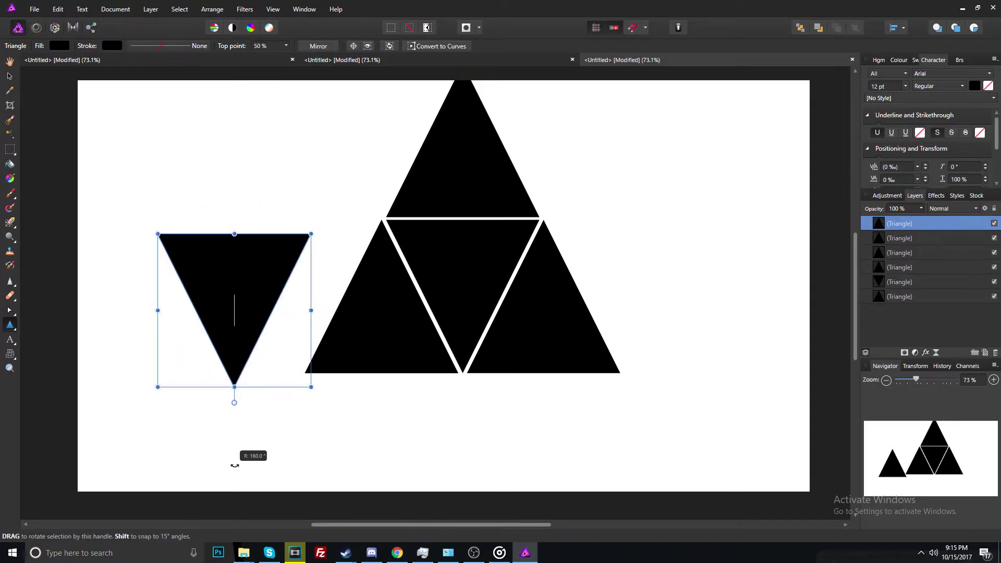
left_click_drag(311, 356, 373, 342)
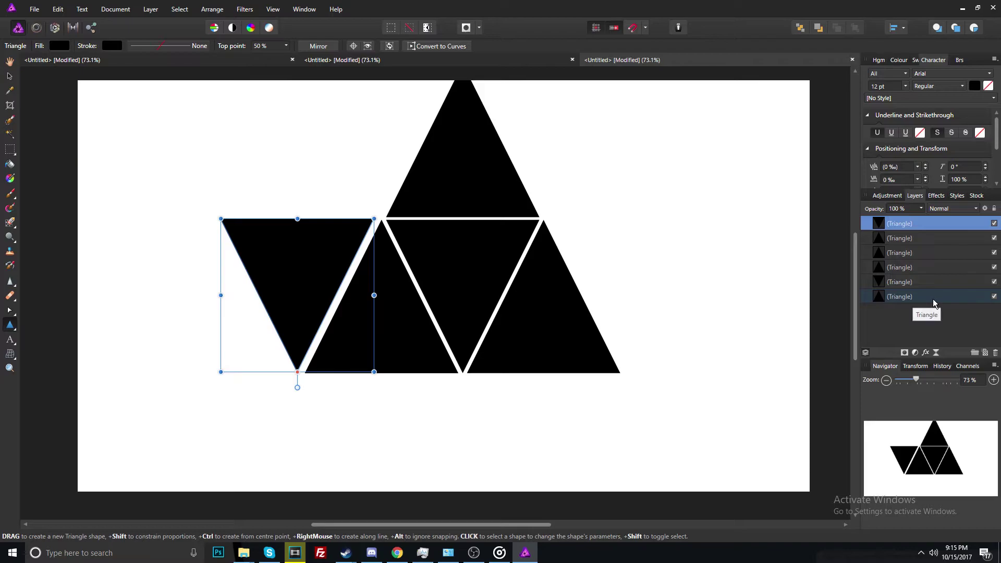
Select the triangle layers and bring up the layer merge options
left_click(919, 254)
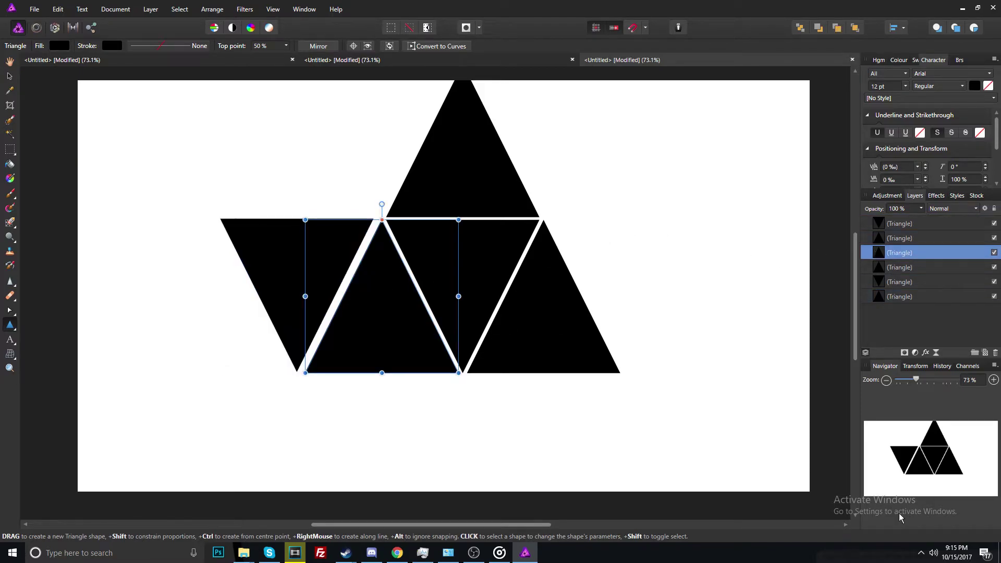
left_click(939, 298)
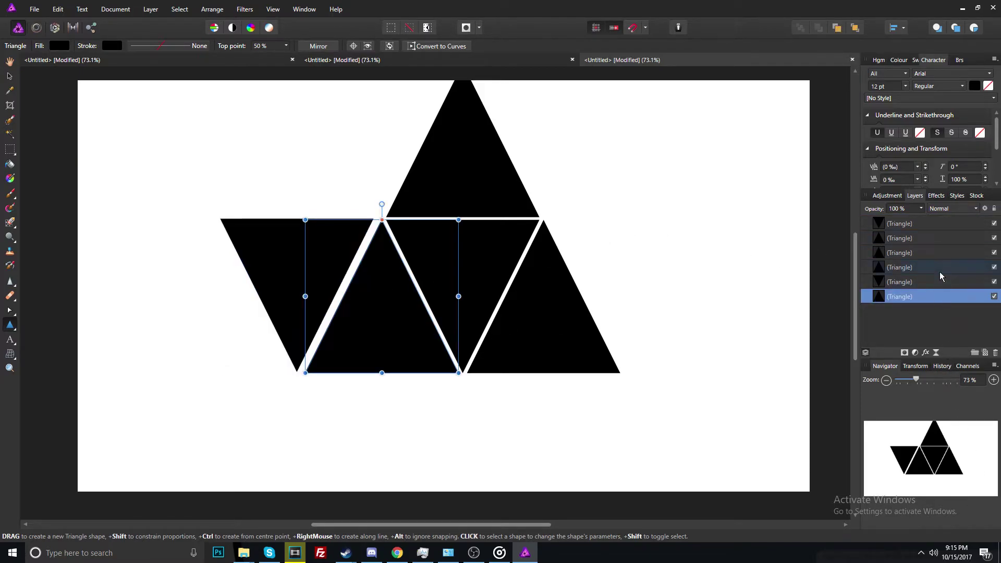
right_click(912, 241)
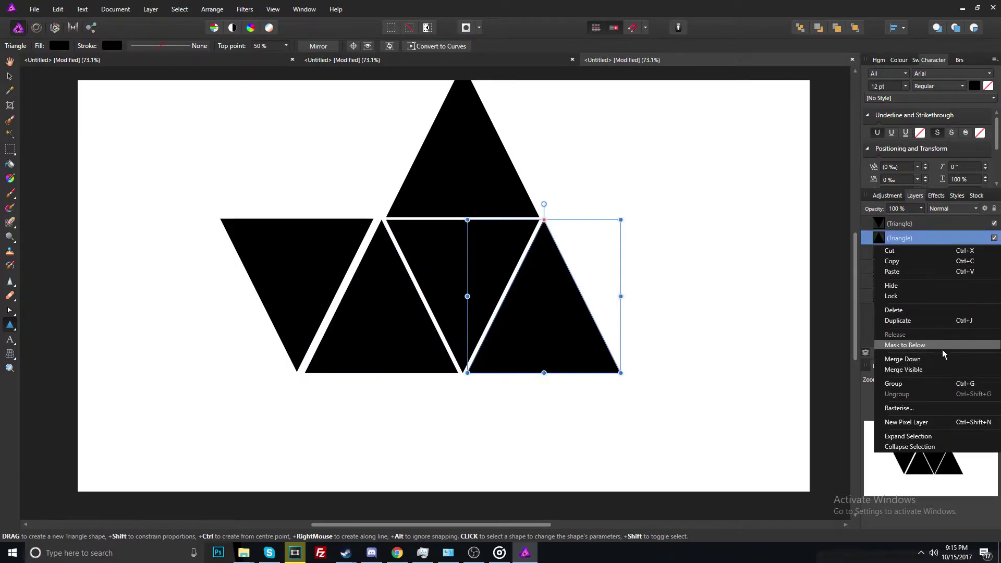
Merge the visible triangles into one pixel layer and delete the six original triangle shapes
left_click(905, 371)
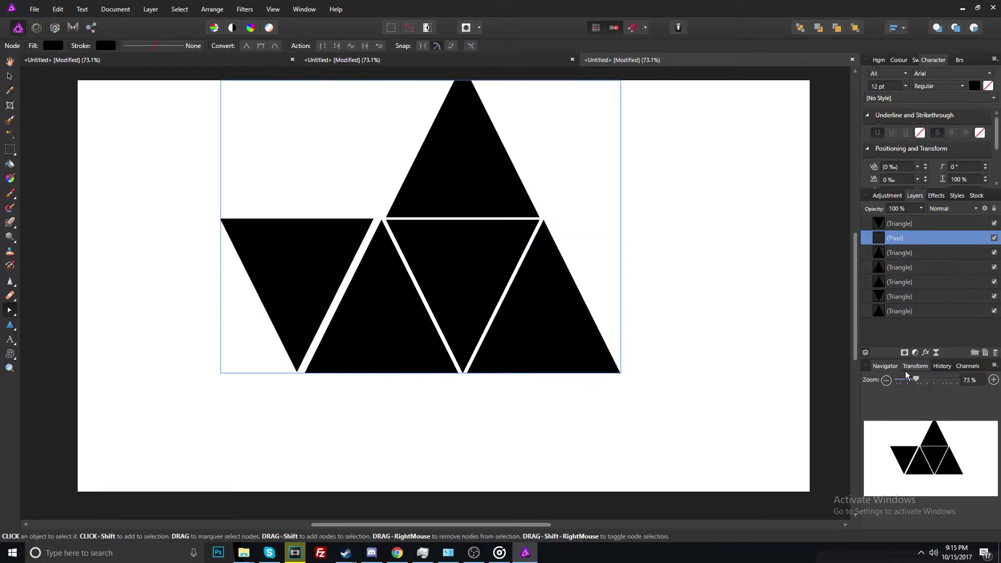
left_click(908, 311)
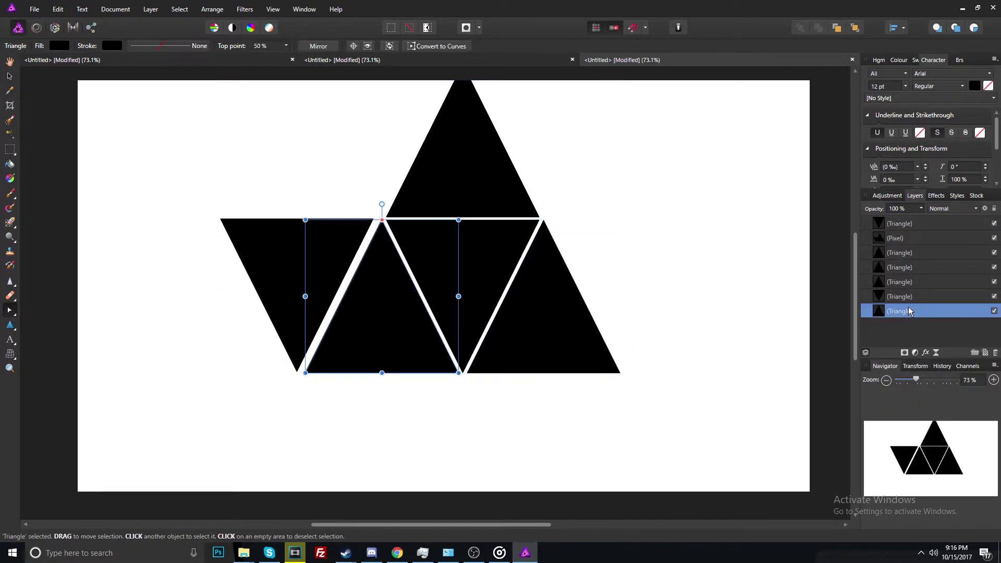
left_click(910, 253, "shift")
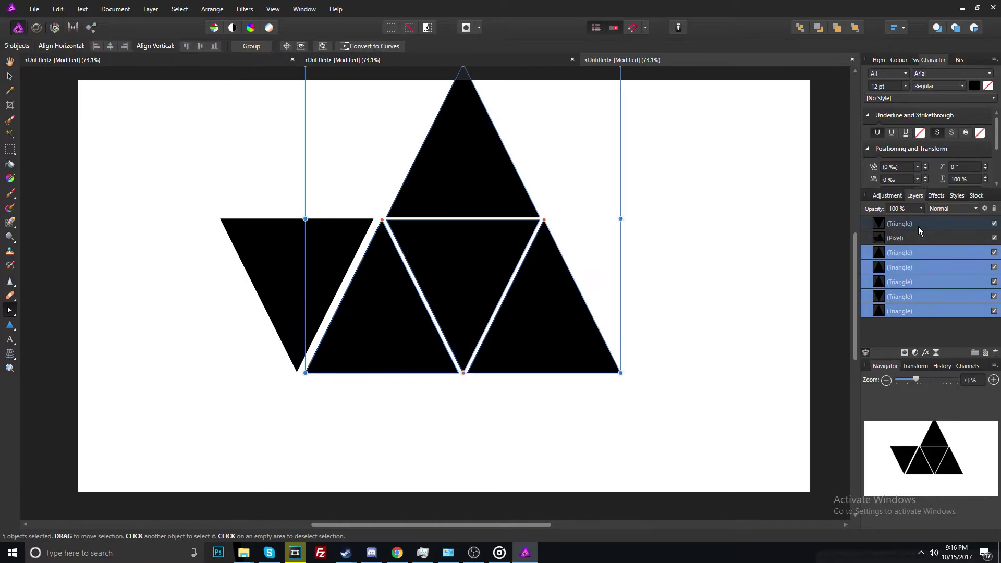
left_click(918, 224, "ctrl")
key("Delete")
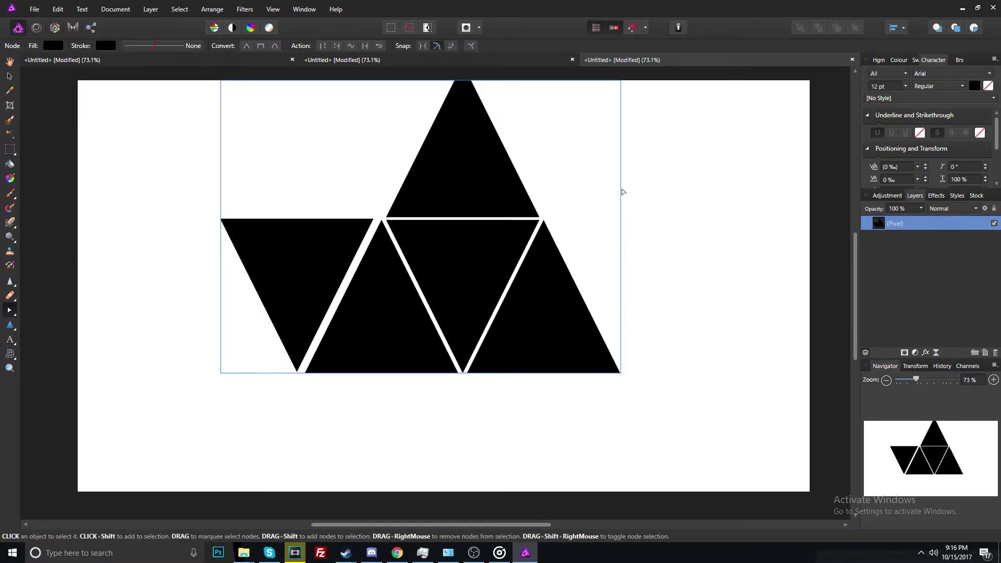
Nudge the merged pixel layer slightly left and lower with the Move tool
left_click(9, 75)
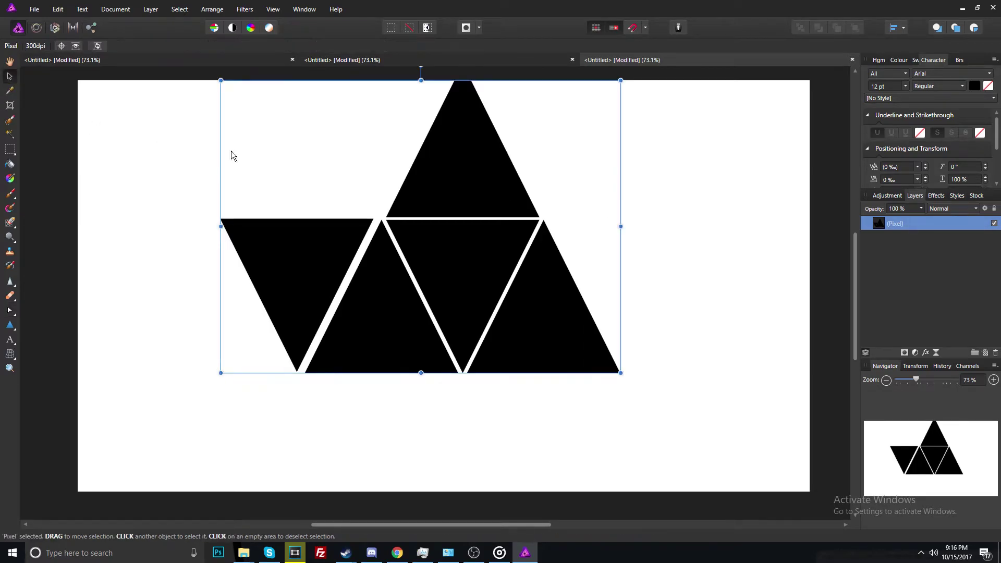
mouse_move(404, 230)
left_mouse_down()
mouse_move(424, 319)
mouse_move(393, 224)
mouse_move(381, 253)
mouse_move(424, 219)
mouse_move(393, 219)
mouse_move(398, 229)
left_mouse_up()
left_click_drag(476, 239, 478, 267)
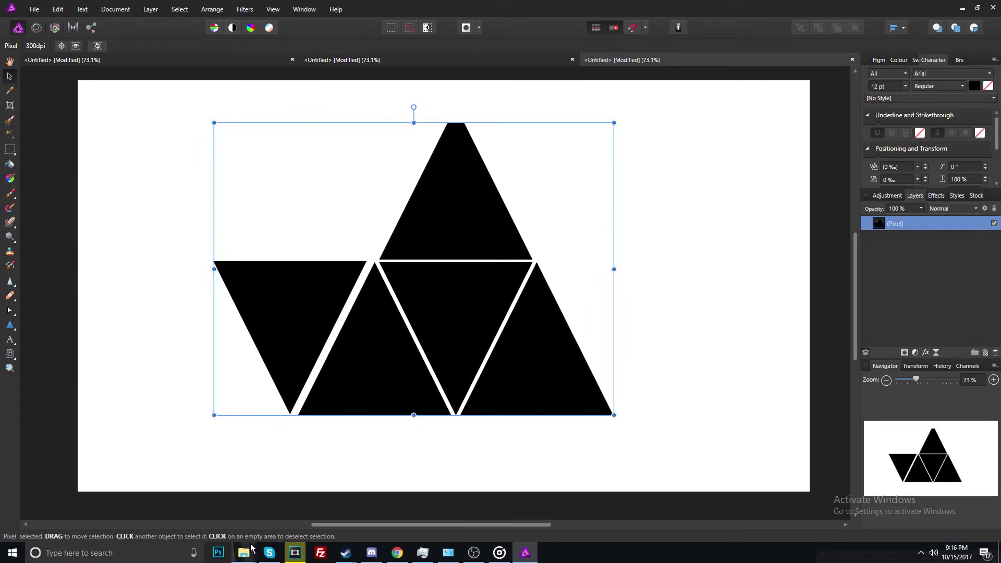
Copy the full-size tribal wallpaper image from the wallhaven page in Chrome
left_click(396, 554)
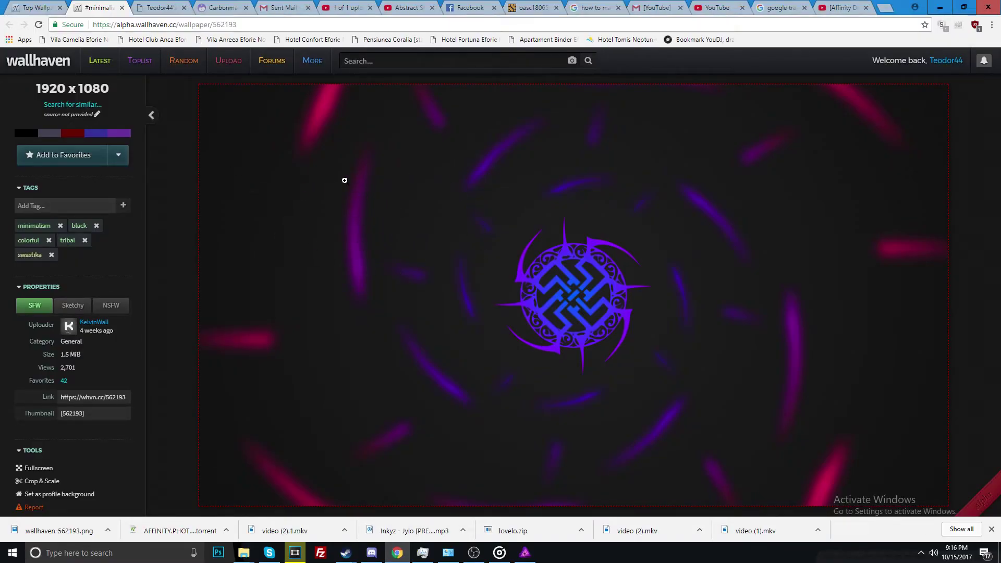
left_click(408, 225)
right_click(601, 248)
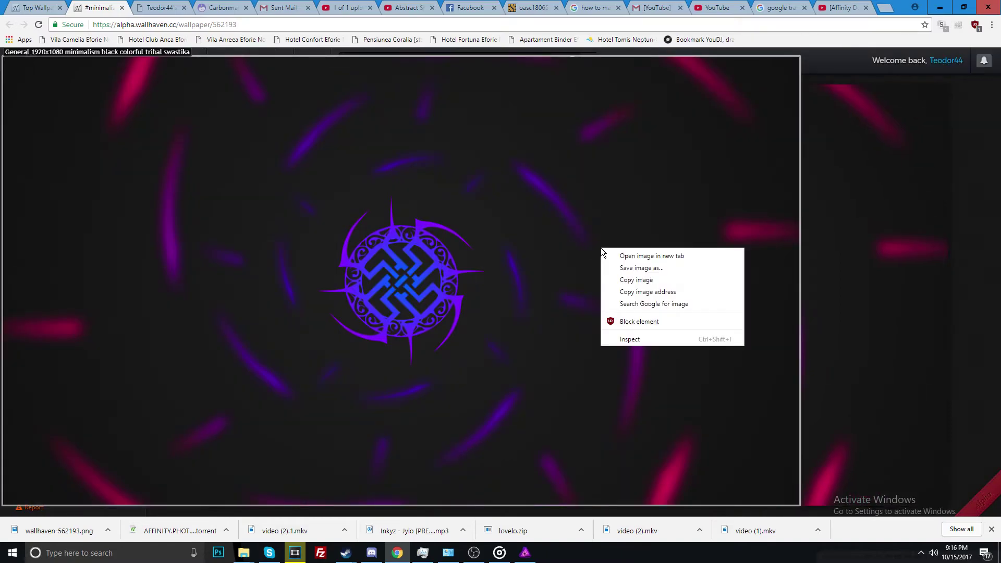
left_click(636, 280)
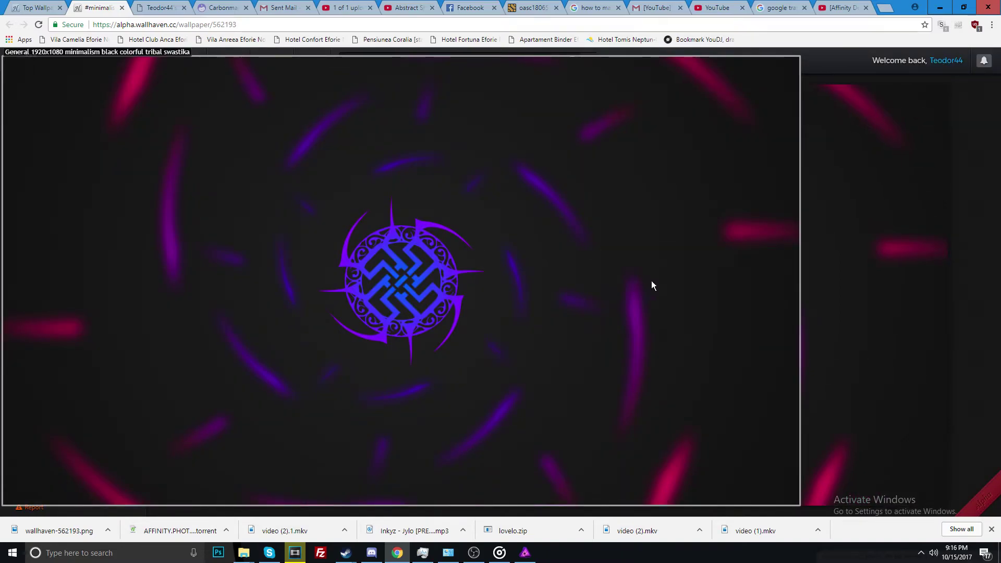
left_click(525, 552)
Paste the wallpaper as an image layer covering the canvas and show the Adjustments list
key("ctrl+v")
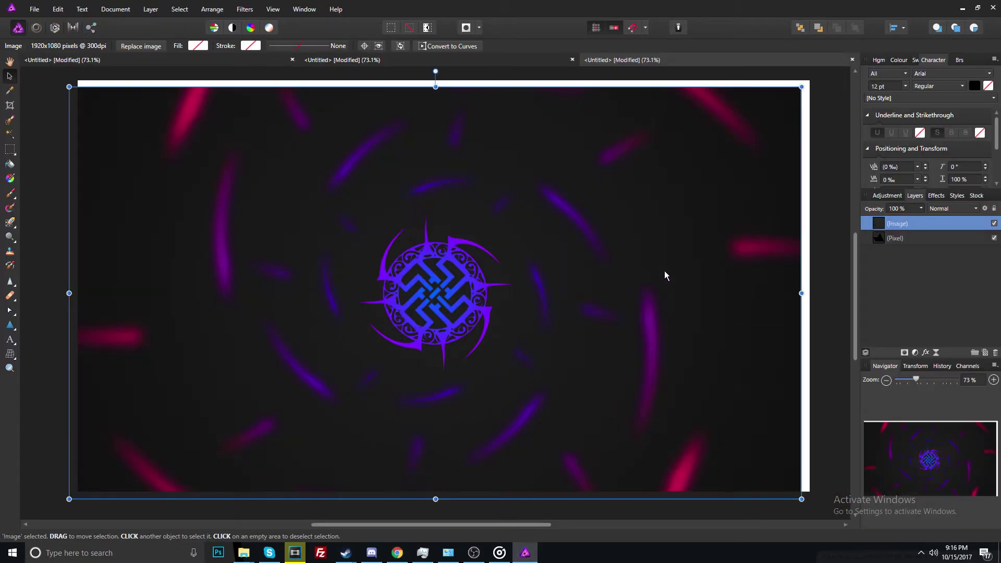
mouse_move(655, 206)
left_mouse_down()
mouse_move(695, 183)
mouse_move(662, 198)
left_mouse_up()
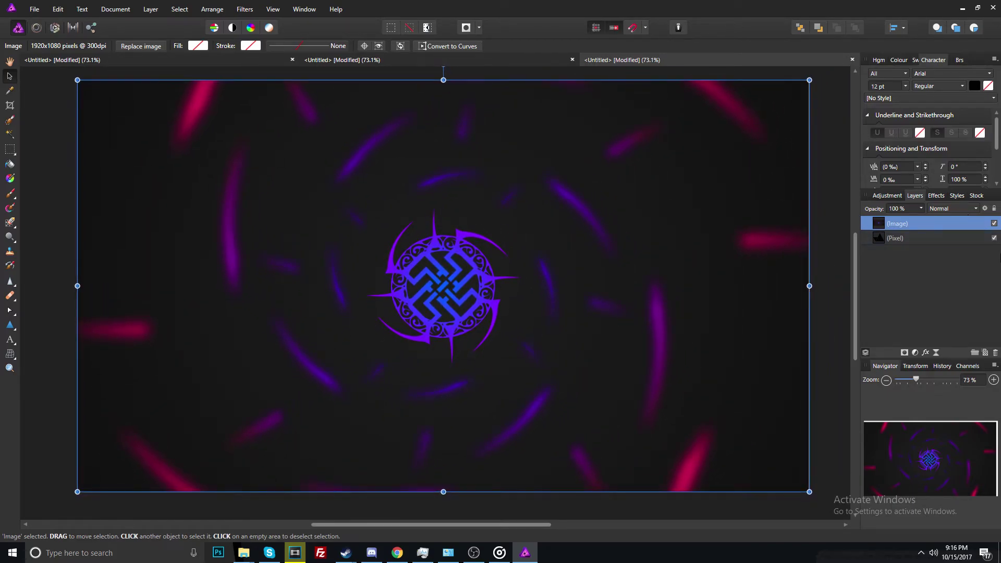
double_click(900, 223)
key("Escape")
mouse_move(900, 224)
left_mouse_down()
mouse_move(900, 261)
mouse_move(890, 268)
mouse_move(897, 224)
left_mouse_up()
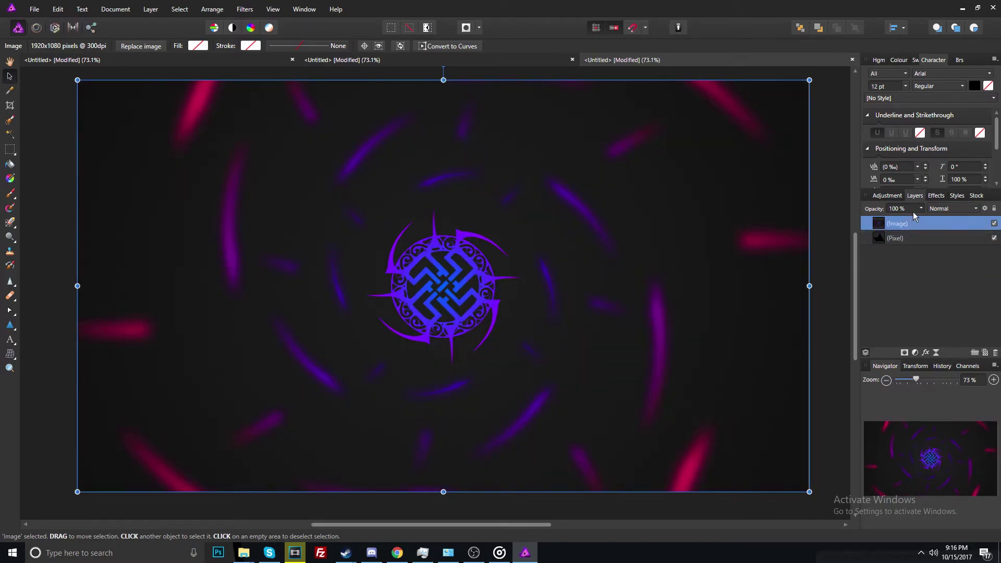
left_click(936, 196)
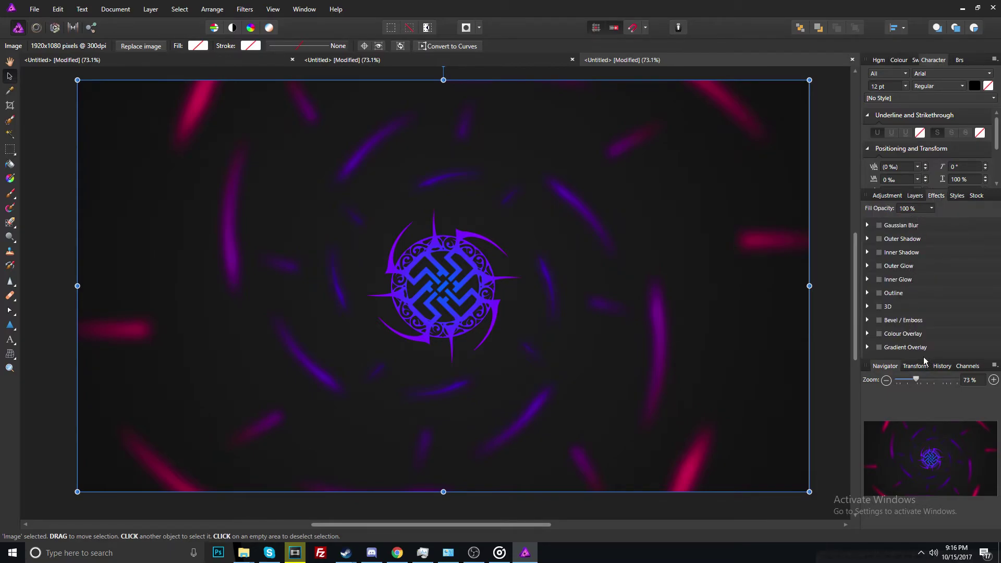
left_click(887, 196)
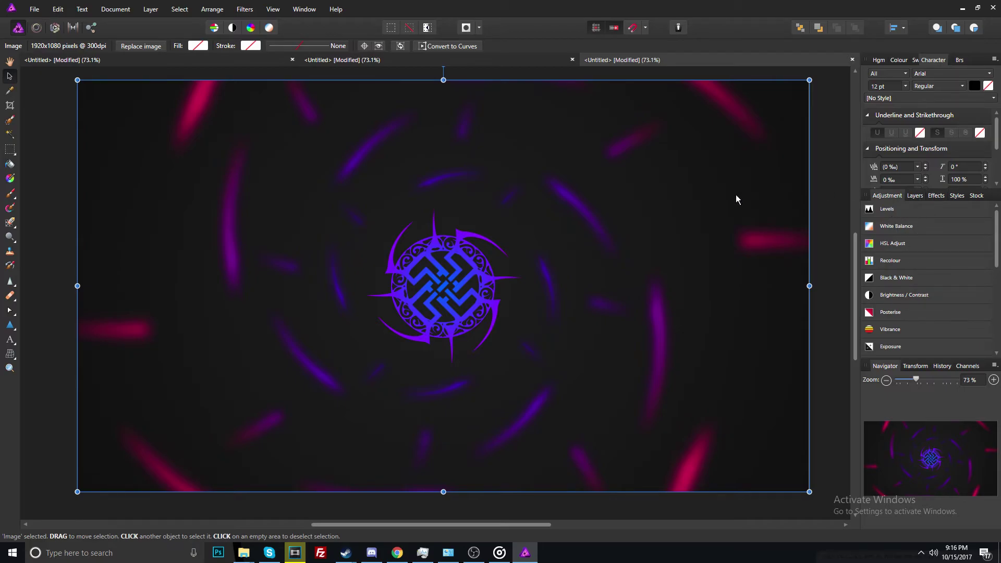
Add a Black & White adjustment with Red at 265% and Cyan at 223%
left_click(892, 277)
left_click_drag(736, 337, 786, 337)
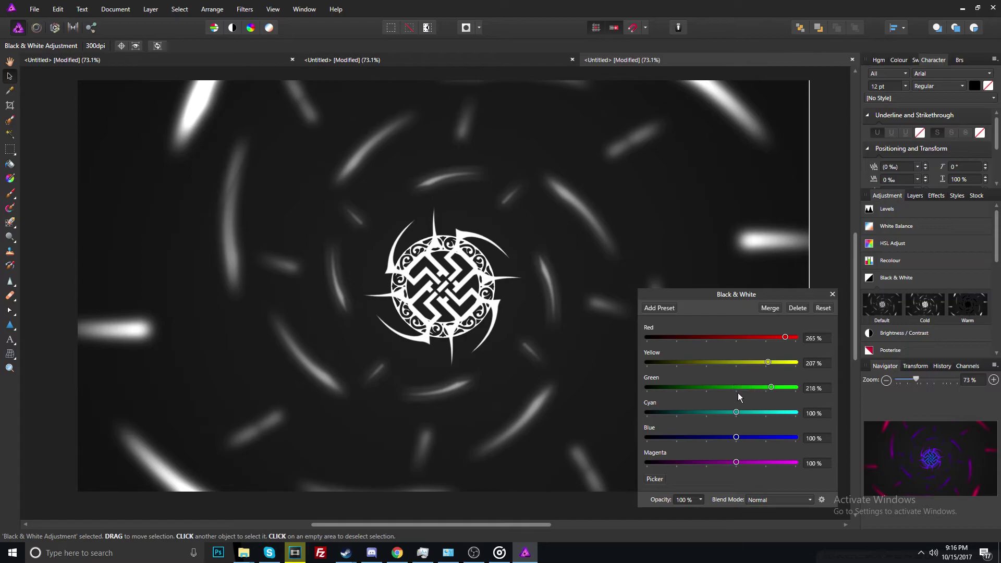
left_click_drag(736, 412, 758, 436)
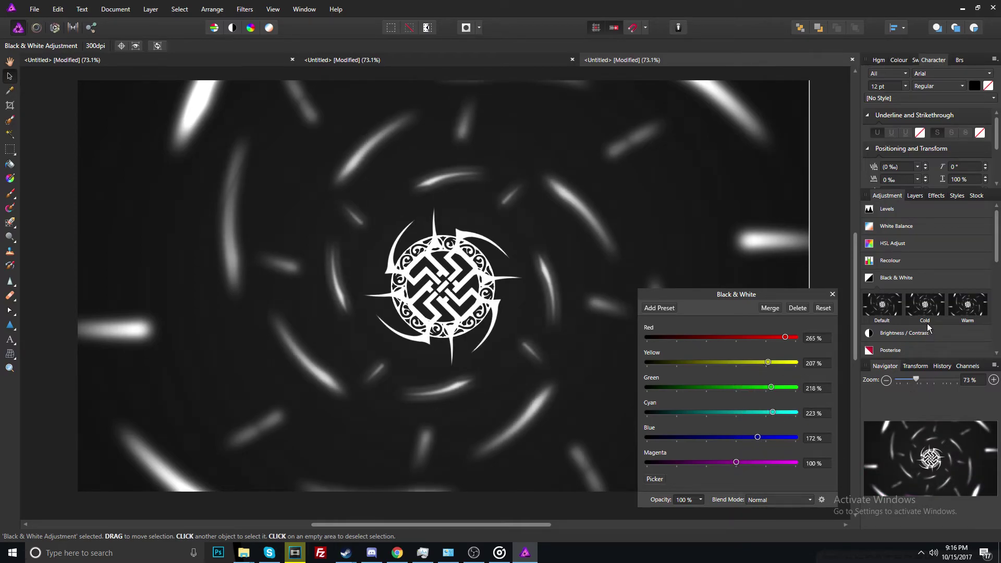
Try a Posterise adjustment and a reset, then undo back to the tuned Black & White values
left_click(938, 350)
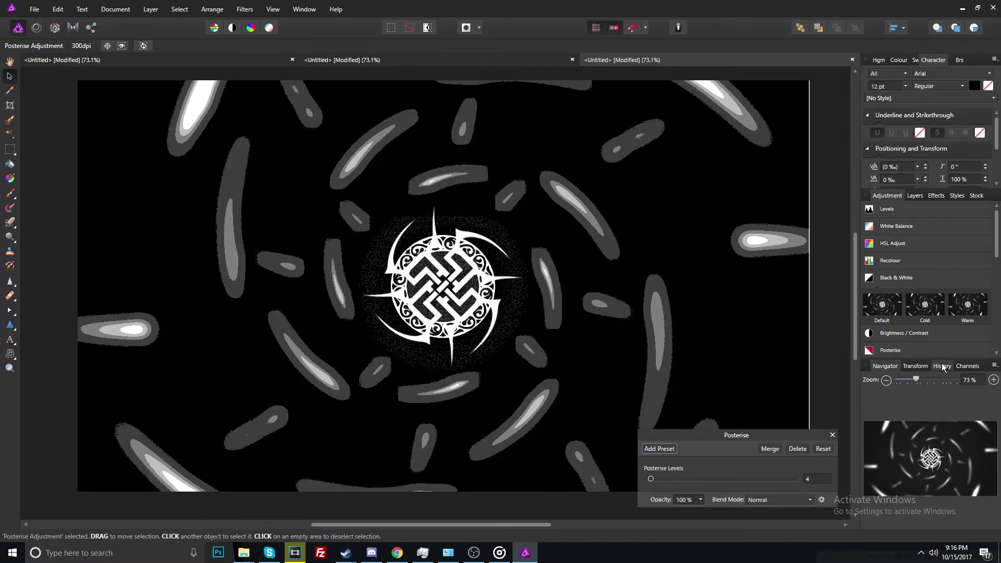
left_click(928, 318)
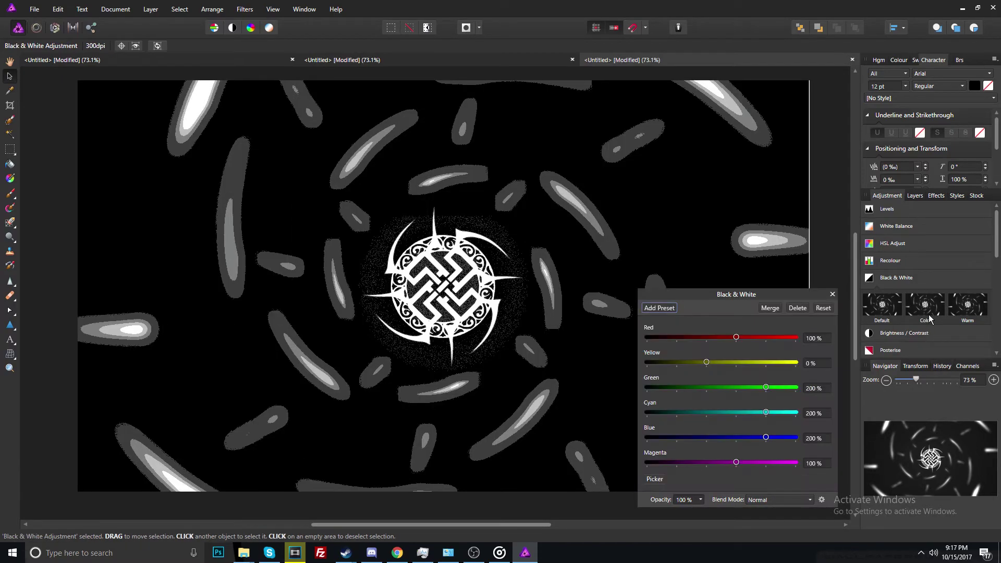
left_click(887, 311)
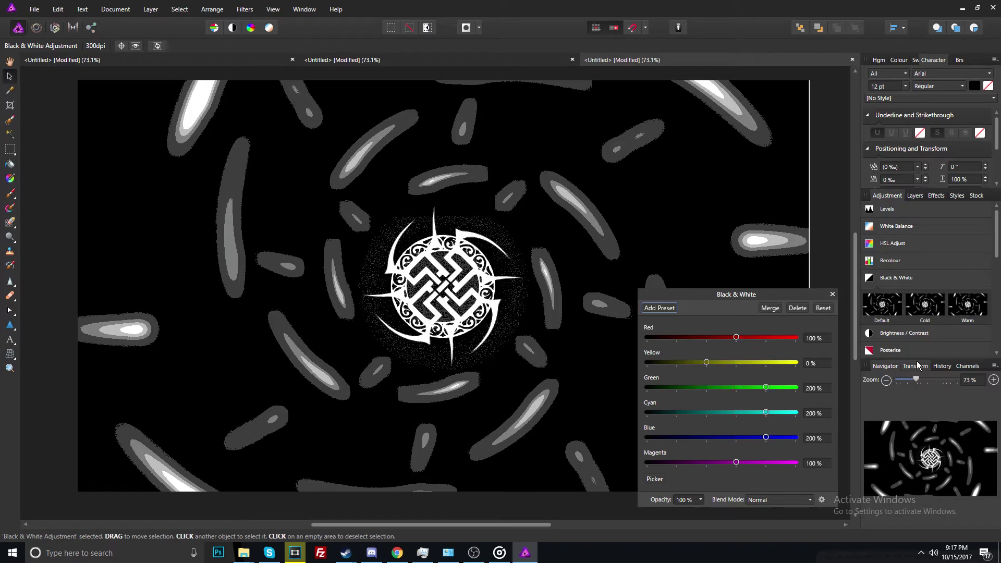
key("ctrl+z")
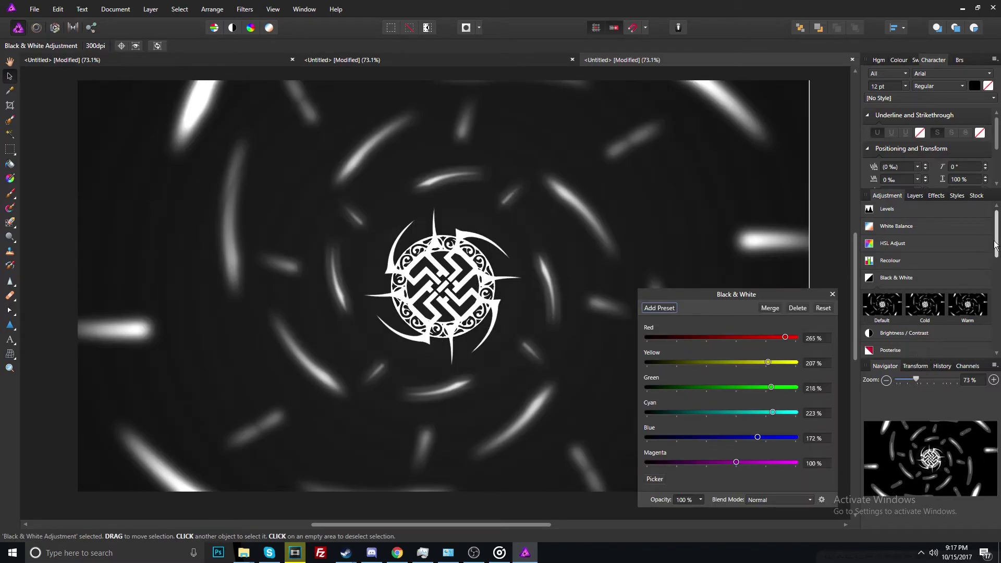
left_click(914, 196)
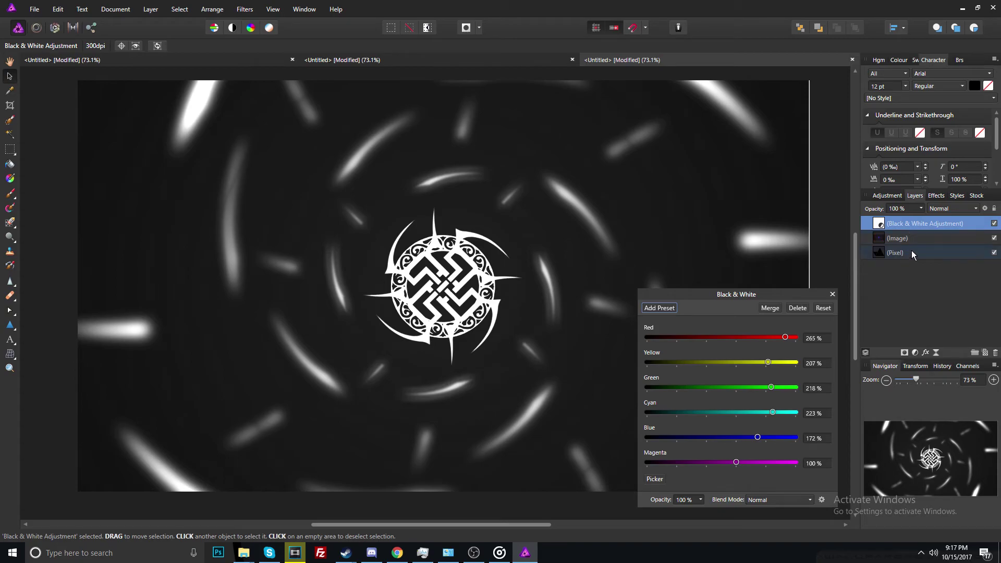
Clip the wallpaper into the triangle pixel layer and shift it left and down to centre the emblem
left_click_drag(911, 253, 919, 258)
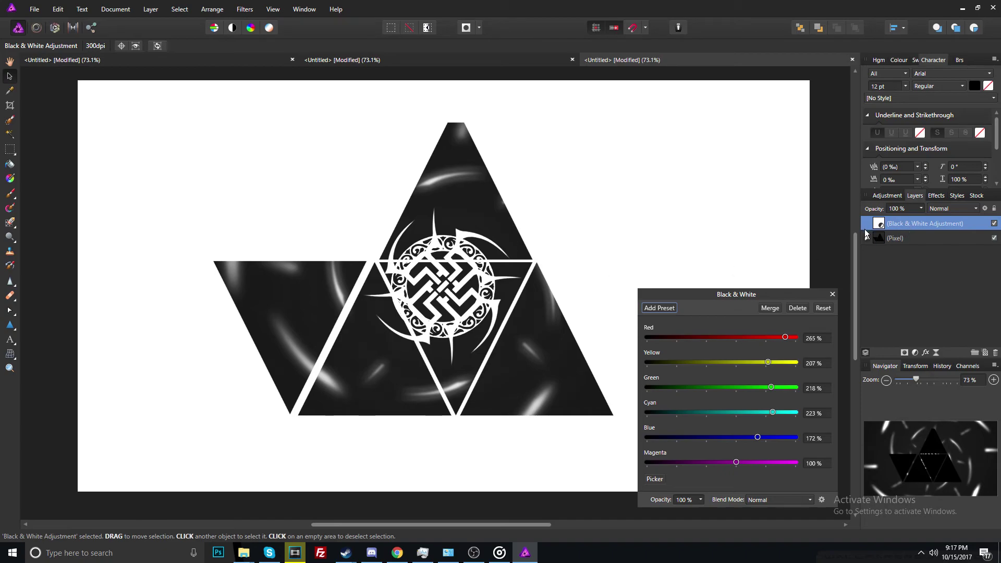
left_click(866, 238)
left_click(907, 255)
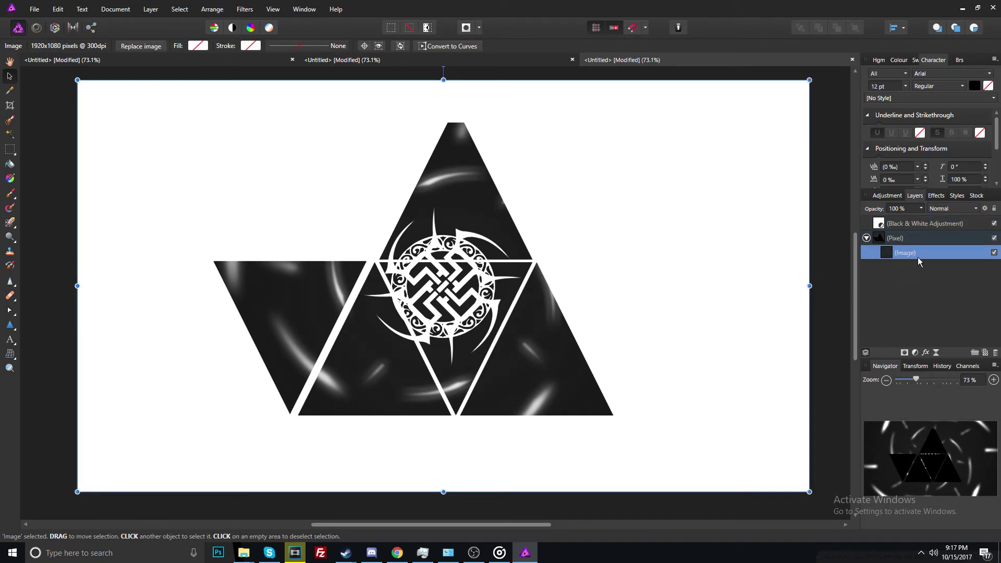
mouse_move(485, 313)
left_mouse_down()
mouse_move(455, 327)
mouse_move(453, 375)
mouse_move(521, 240)
mouse_move(510, 313)
mouse_move(465, 322)
mouse_move(455, 313)
mouse_move(480, 318)
left_mouse_up()
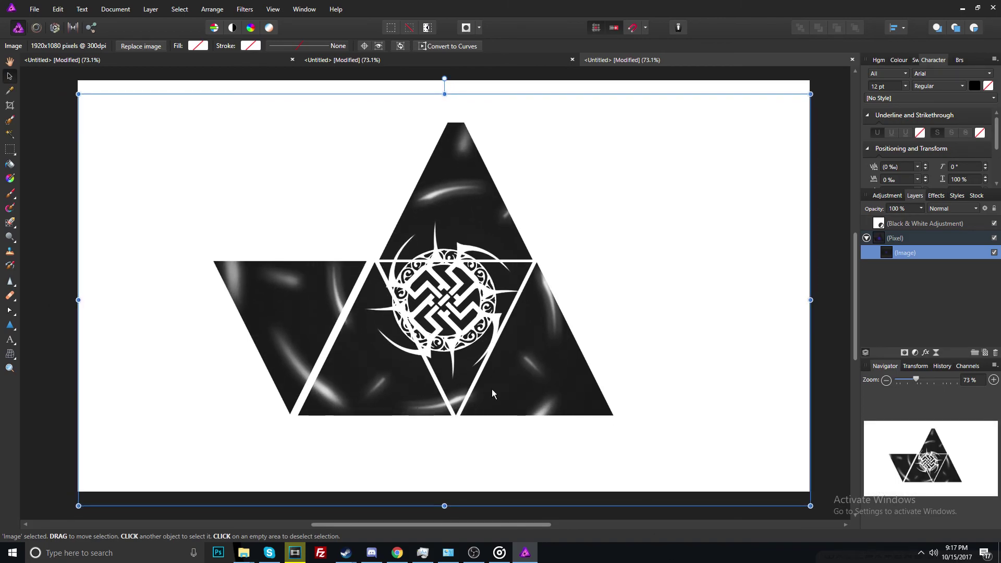